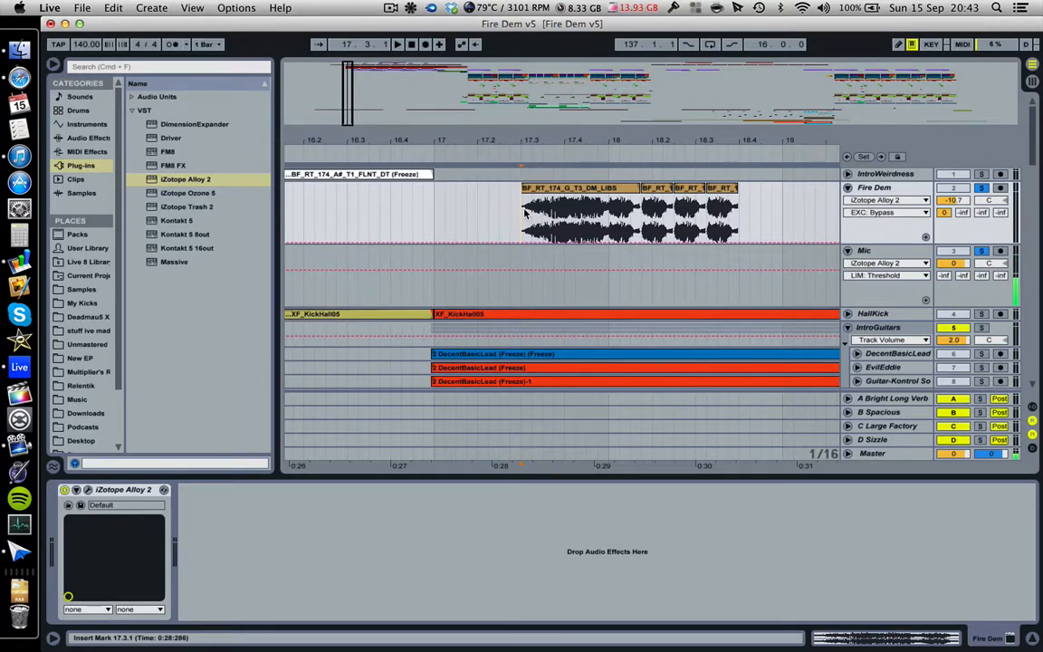
Play the vocal clips on the Fire Dem track from 17.3.1, then again from 17.1.4
{"action": "key", "text": "space"}
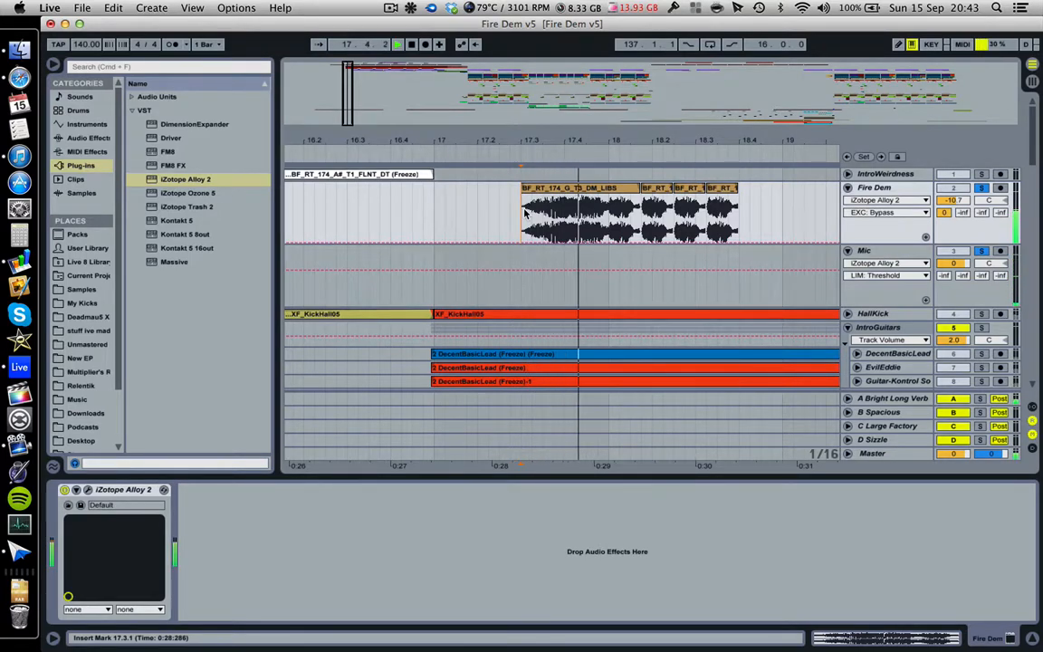
{"action": "key", "text": "space"}
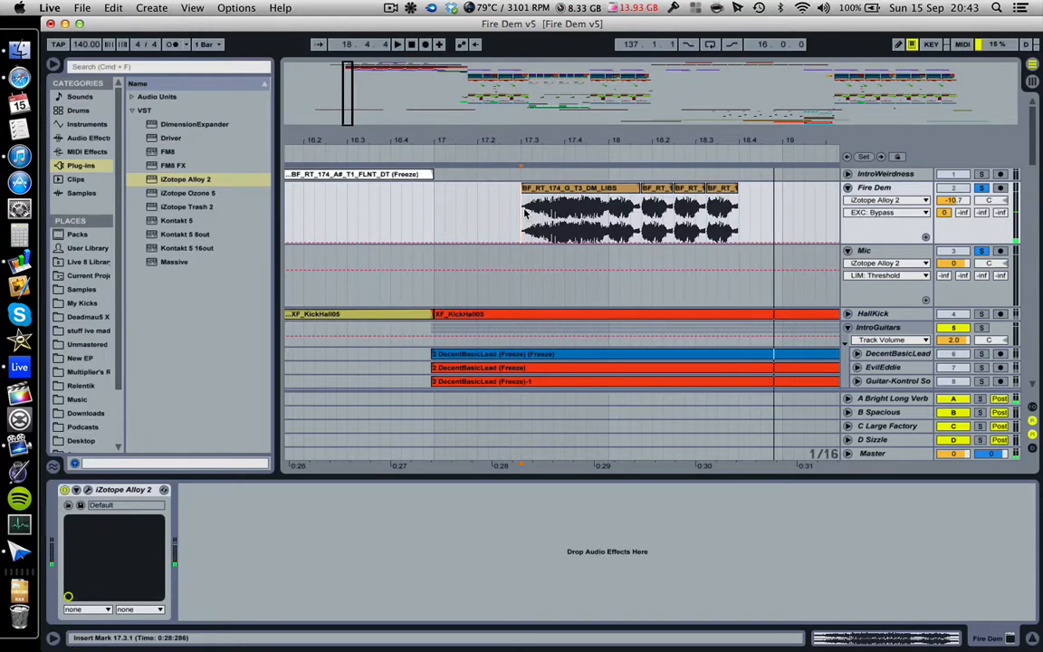
{"action": "key", "text": "space"}
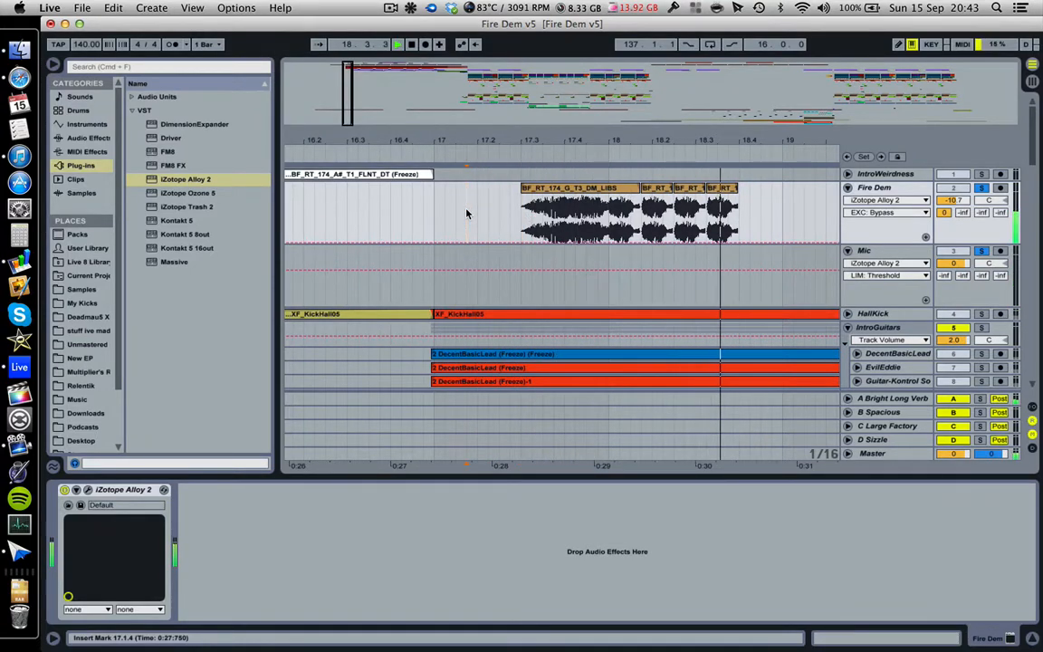
{"action": "key", "text": "space"}
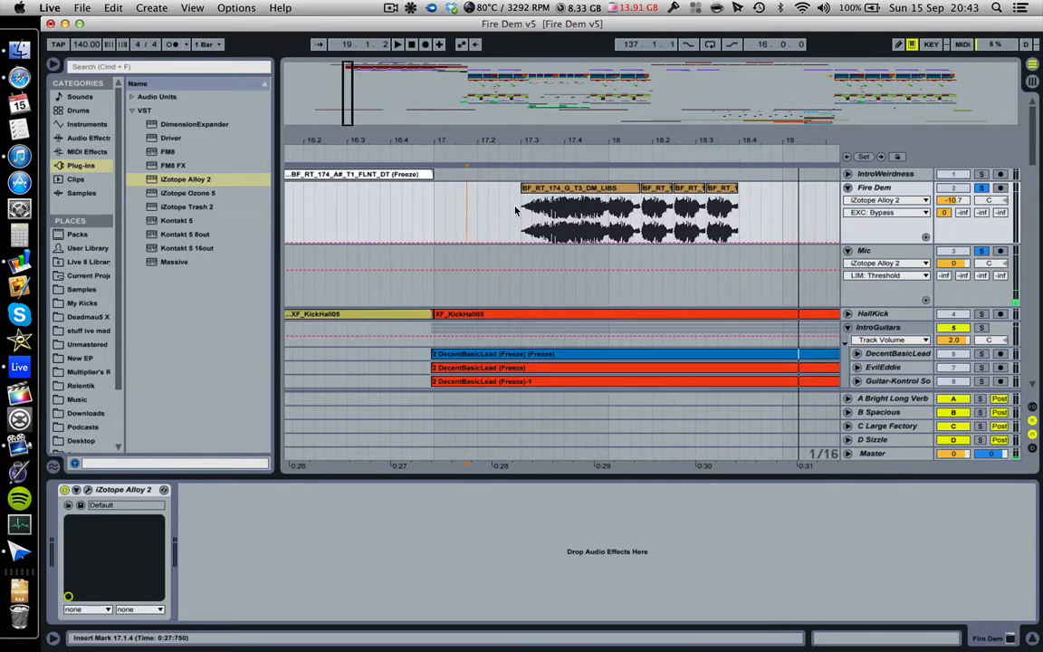
Show the sample settings of the first Fire Dem vocal clip, review its warp modes and choose Texture
{"action": "left_click", "coordinate": [585, 226]}
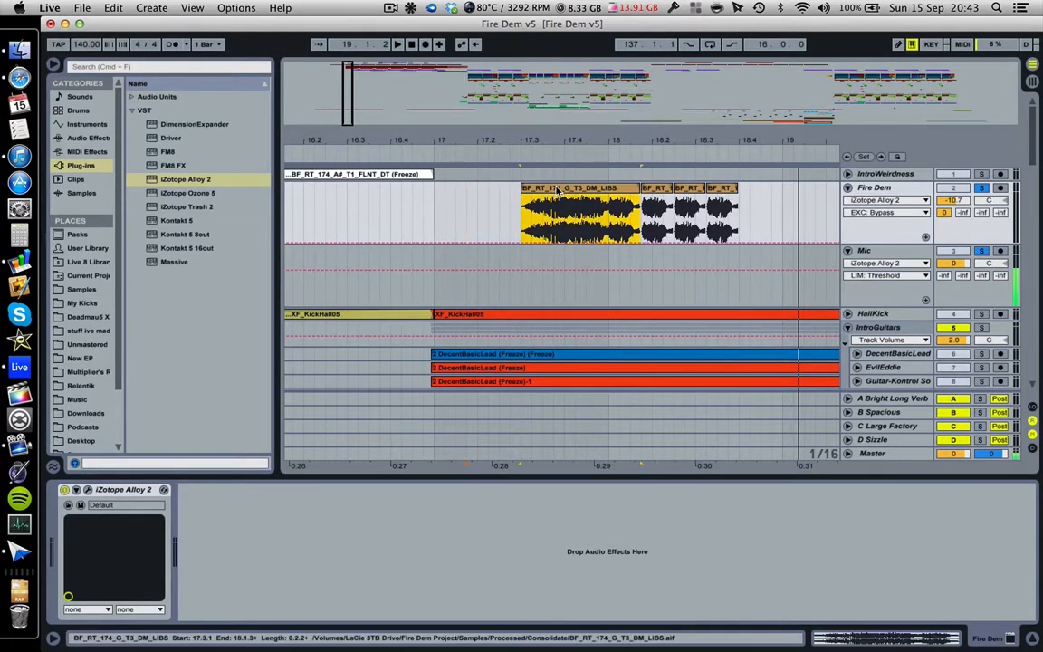
{"action": "key", "text": "shift+Tab"}
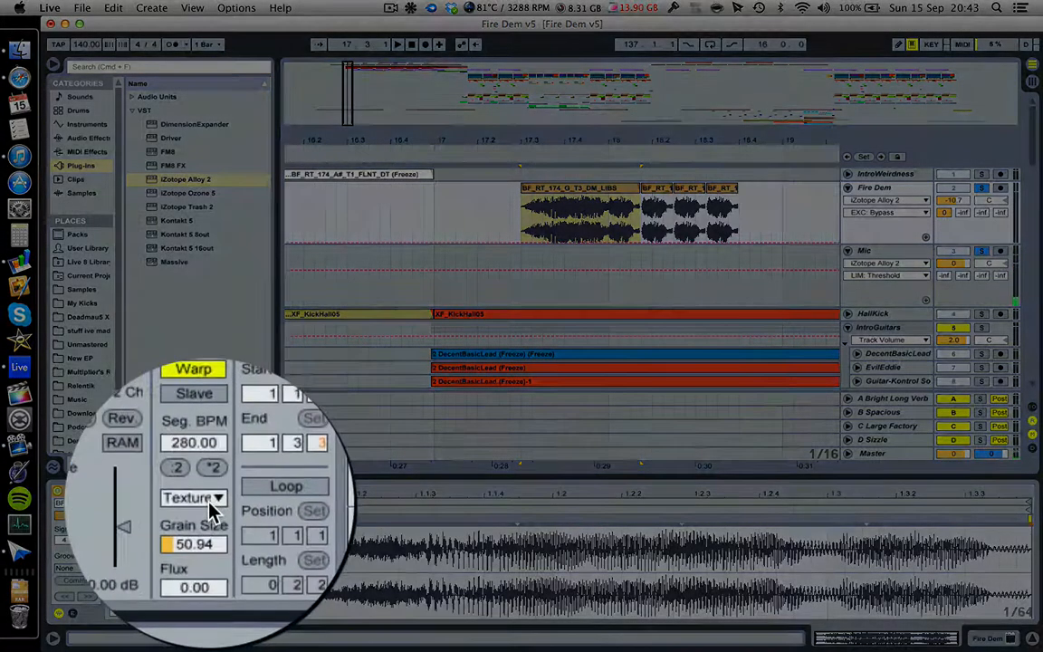
{"action": "left_click", "coordinate": [210, 504]}
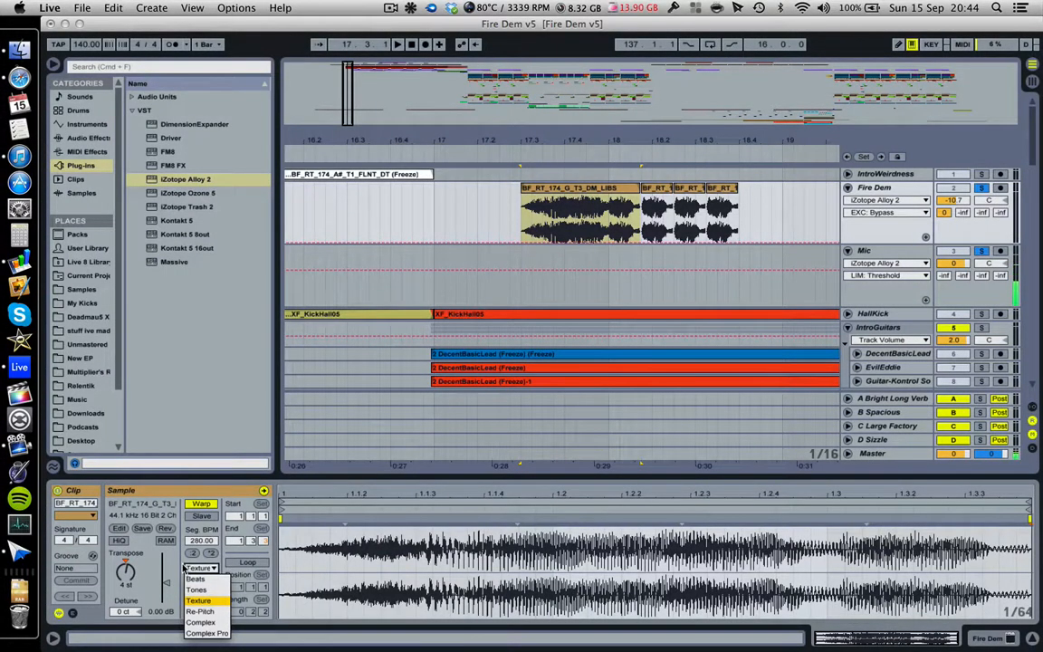
{"action": "left_click", "coordinate": [203, 601]}
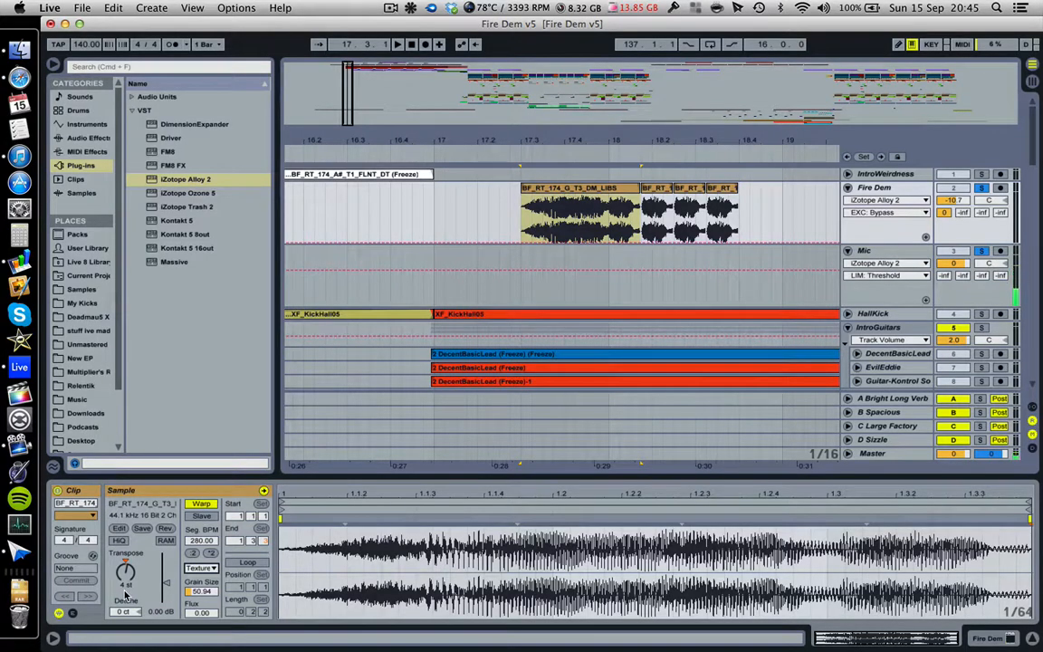
Open the iZotope Alloy 2 plug-in window of the Fire Dem track and dismiss its Preset Manager
{"action": "left_click", "coordinate": [536, 201]}
{"action": "left_click", "coordinate": [903, 186]}
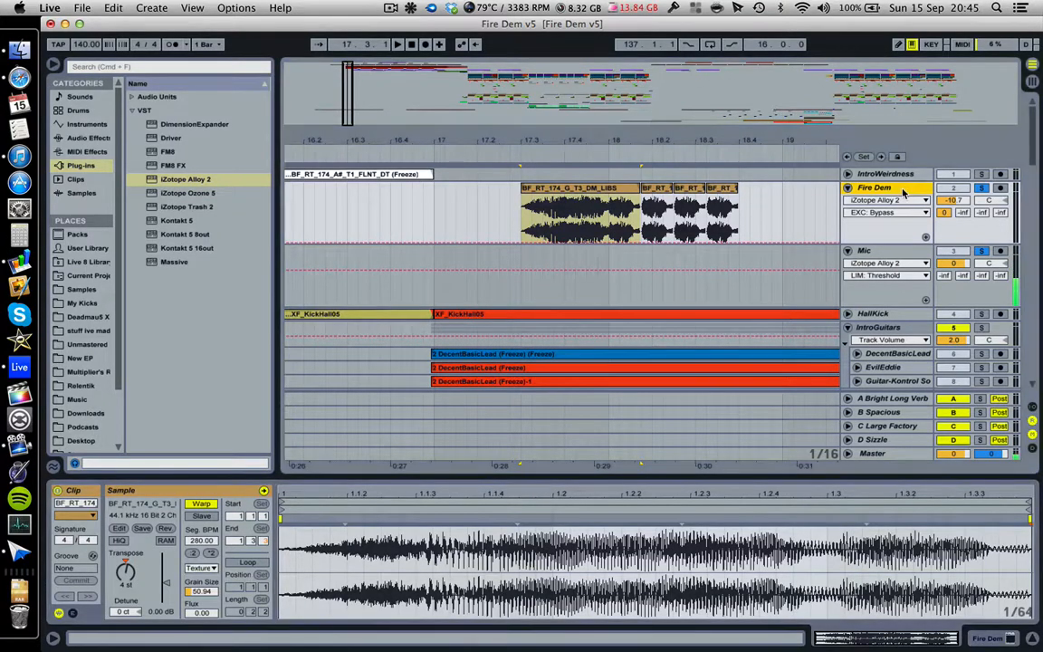
{"action": "key", "text": "shift+Tab"}
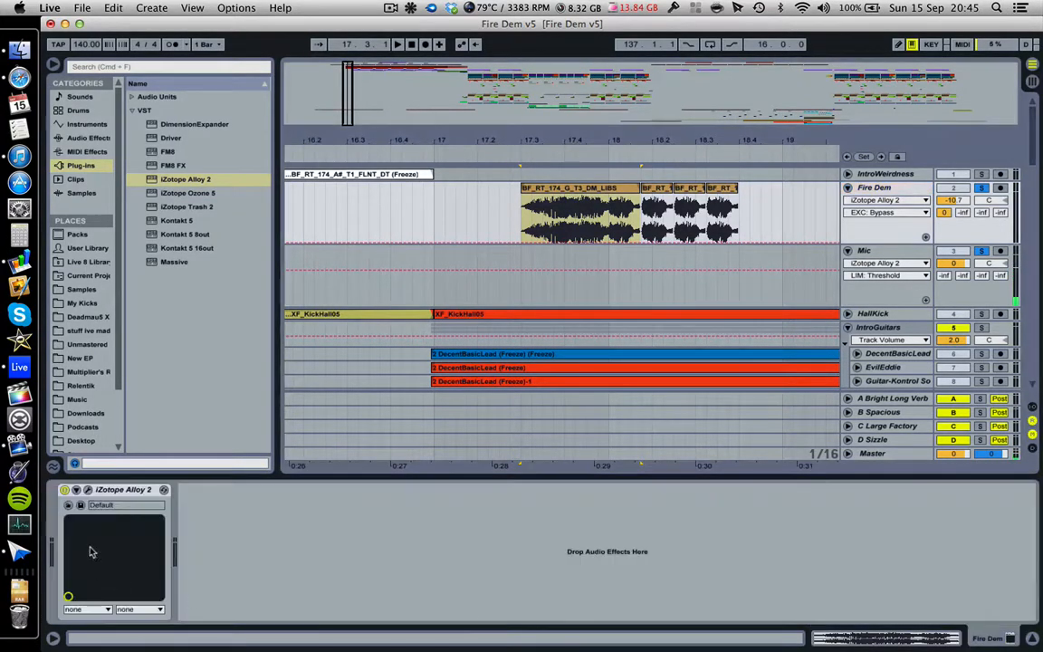
{"action": "left_click", "coordinate": [88, 490]}
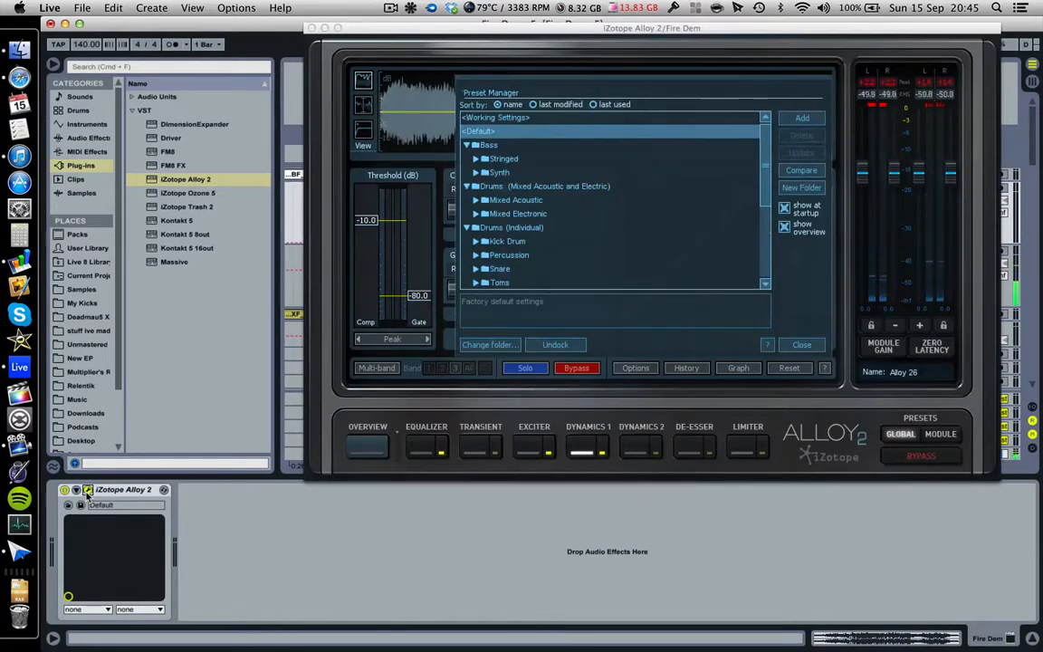
{"action": "left_click", "coordinate": [797, 348]}
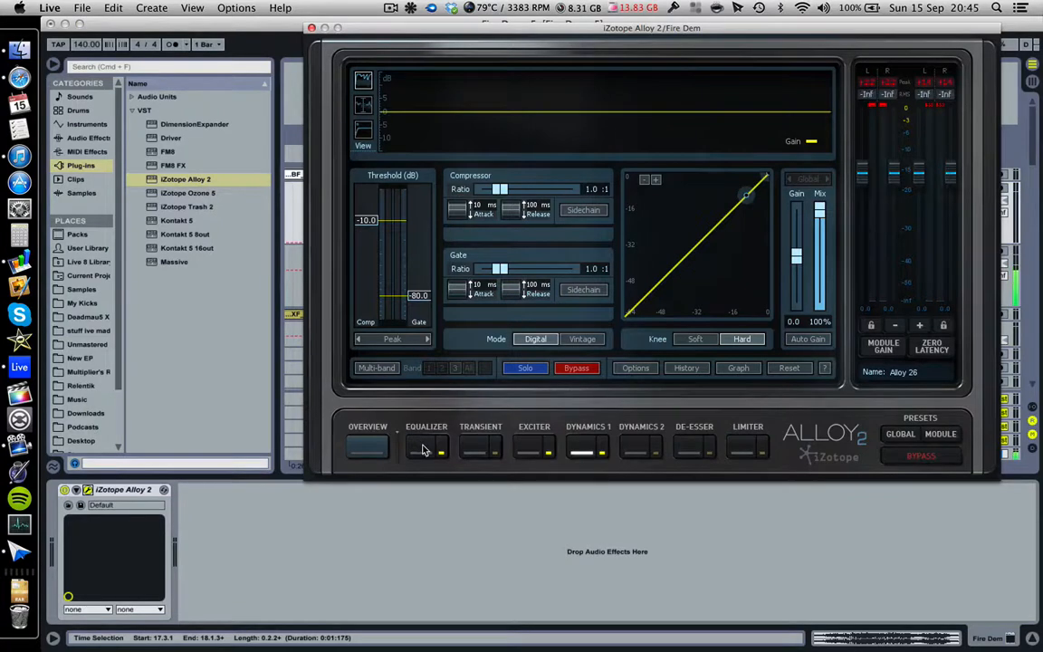
Examine Alloy 2's Equalizer and Exciter modules and display the Exciter's module presets
{"action": "left_click", "coordinate": [421, 448]}
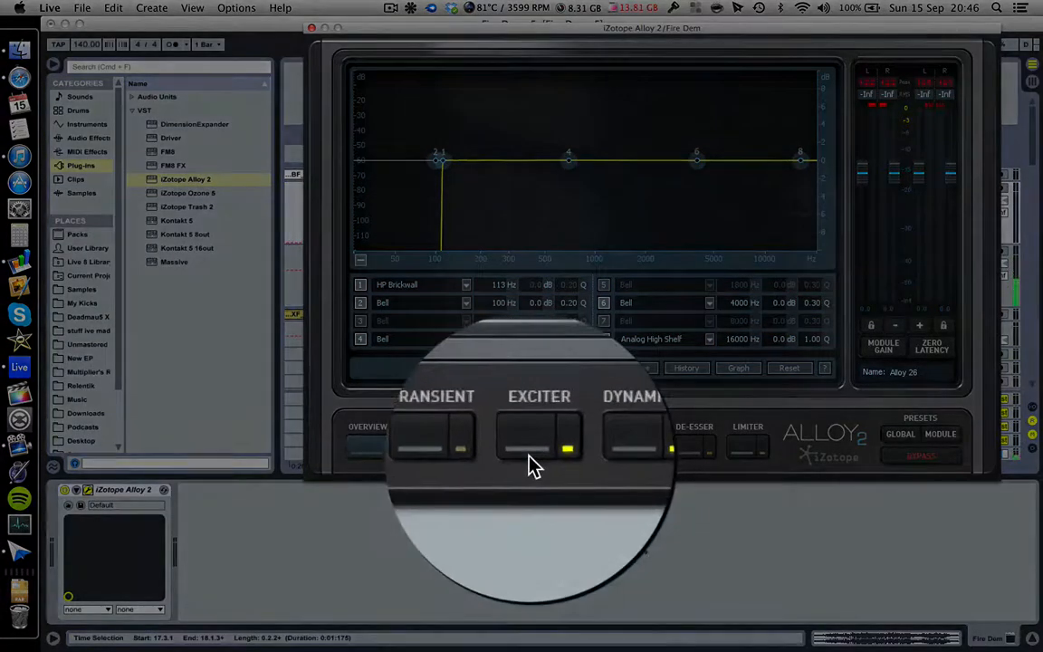
{"action": "left_click", "coordinate": [532, 458]}
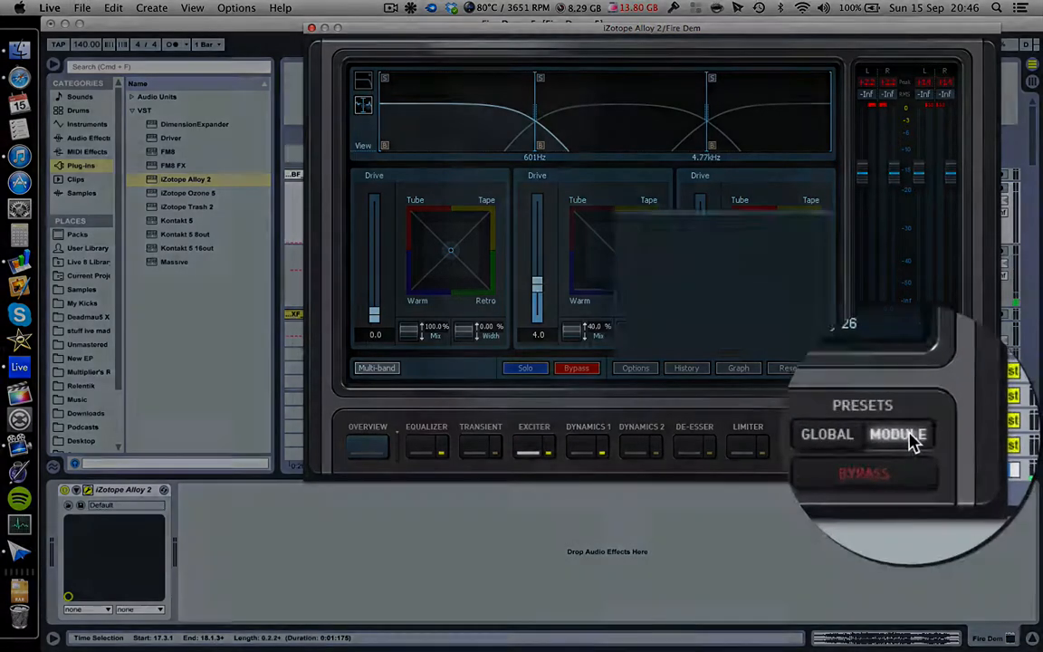
{"action": "left_click", "coordinate": [908, 438]}
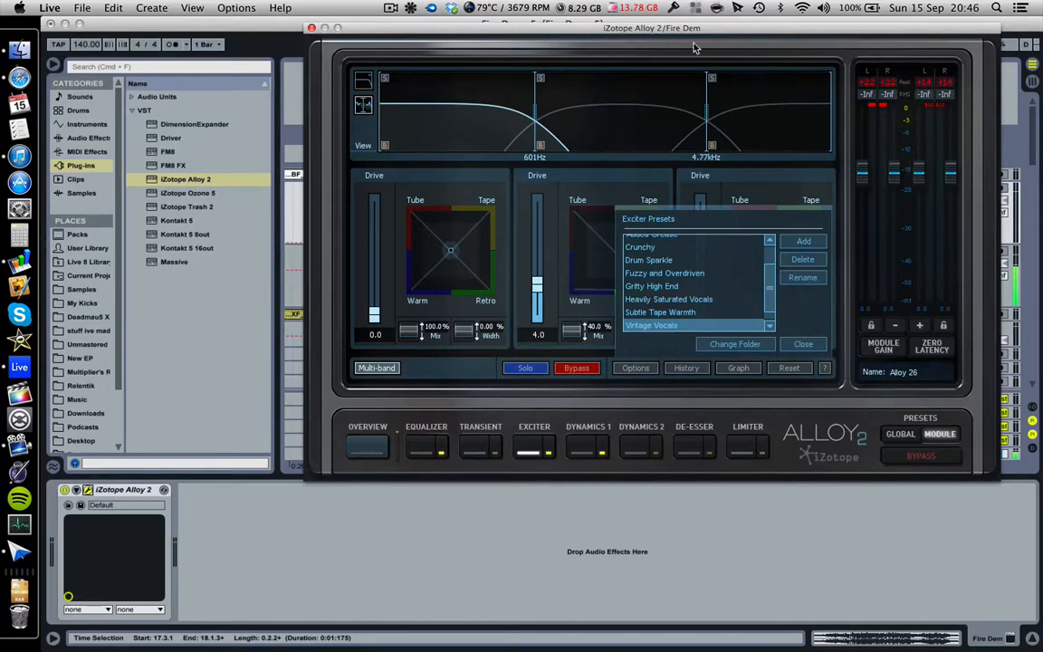
Play the vocal clips twice from 17.2.1 while watching Alloy 2's Exciter, and close the plug-in window
{"action": "left_click_drag", "start_coordinate": [694, 24], "coordinate": [611, 229]}
{"action": "left_click", "coordinate": [477, 204]}
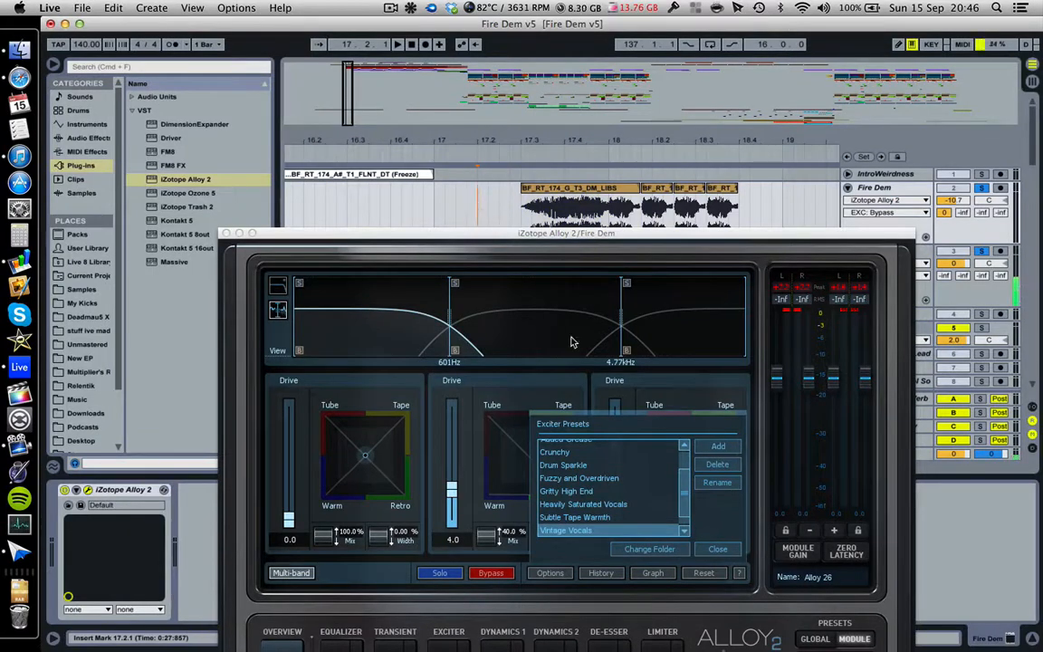
{"action": "left_click_drag", "start_coordinate": [517, 232], "coordinate": [509, 62]}
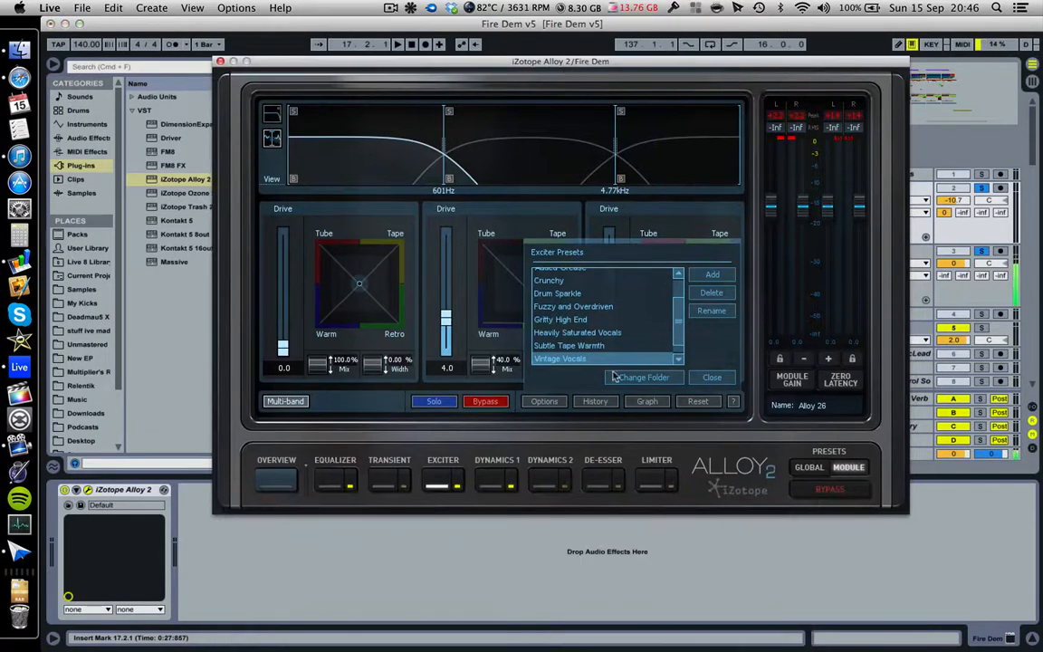
{"action": "key", "text": "space"}
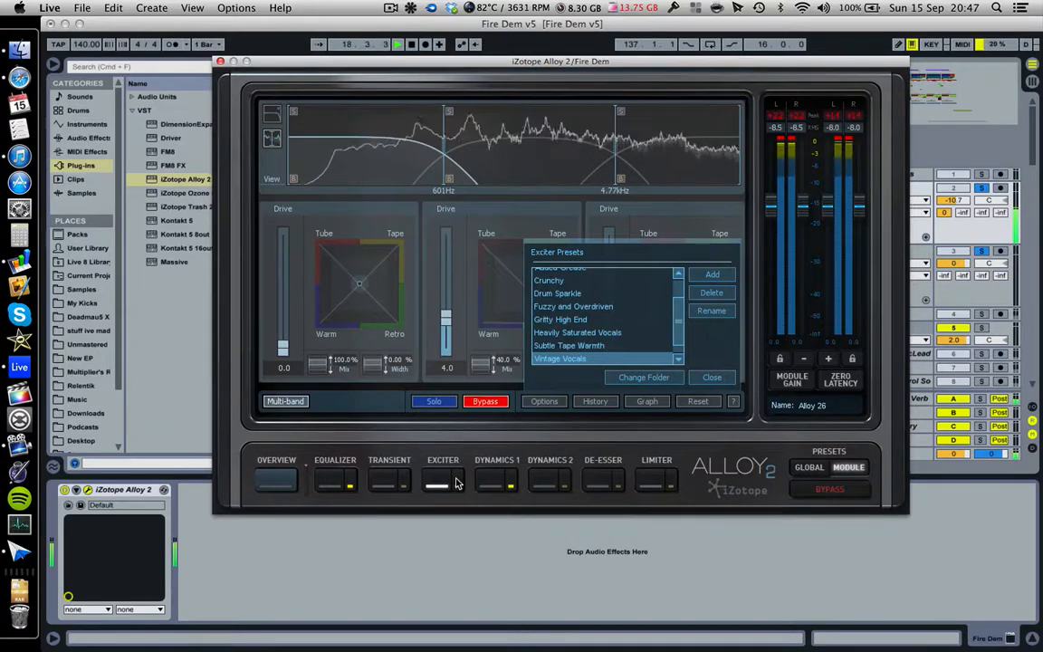
{"action": "key", "text": "space"}
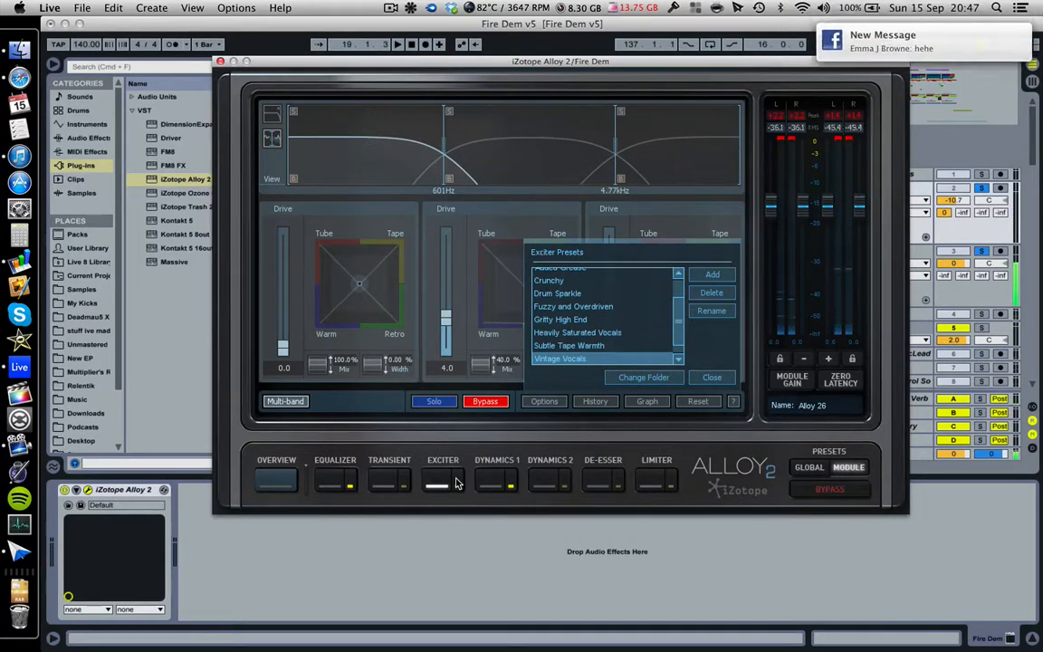
{"action": "key", "text": "space"}
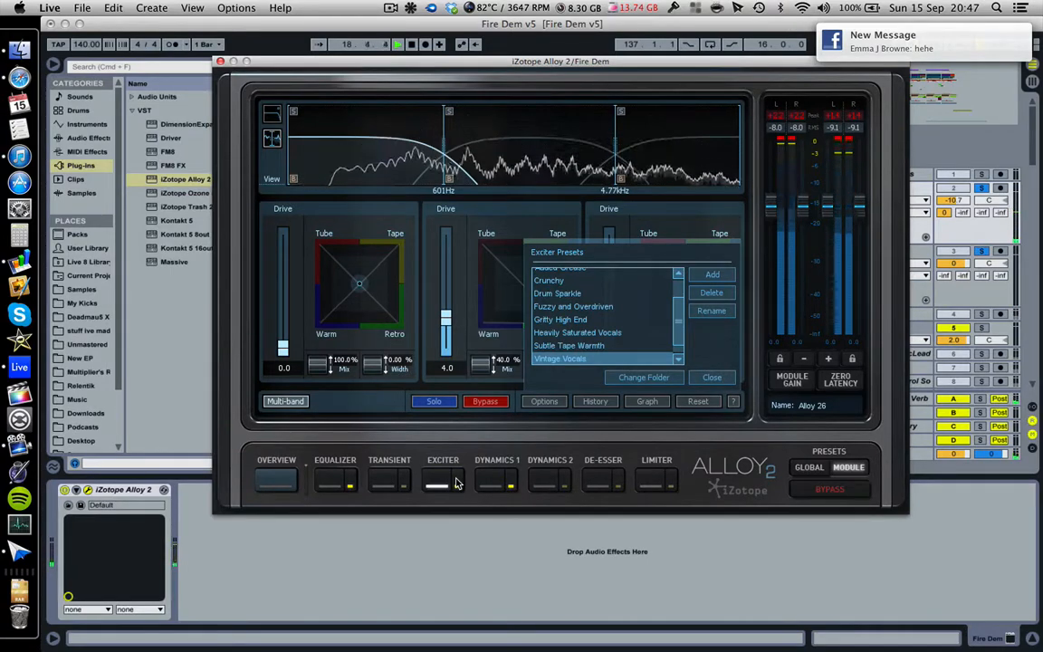
{"action": "key", "text": "space"}
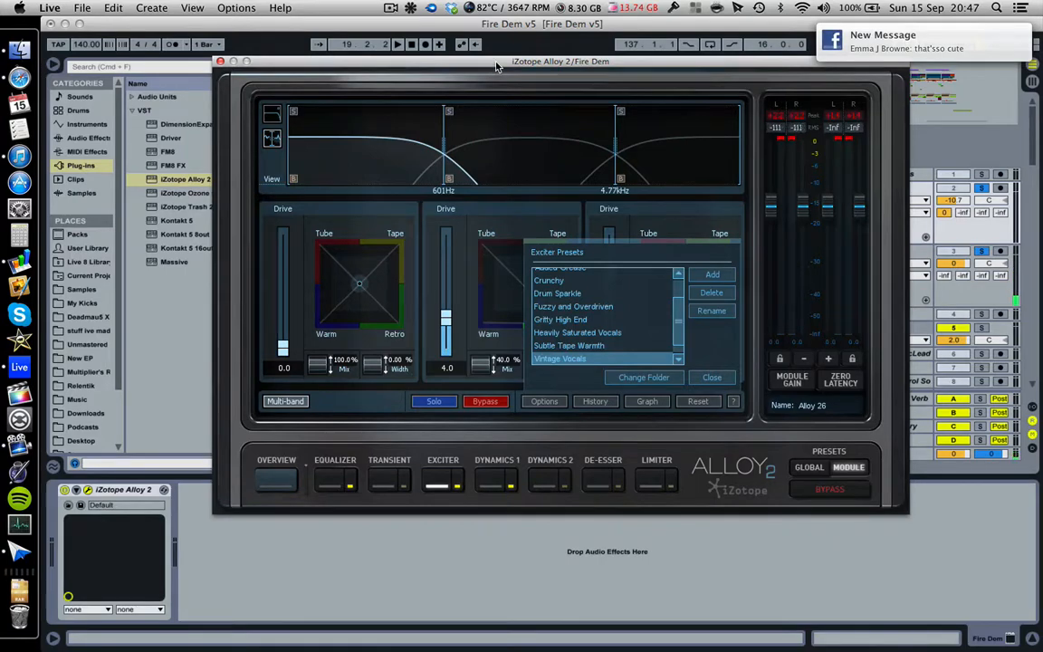
{"action": "left_click_drag", "start_coordinate": [495, 67], "coordinate": [512, 150]}
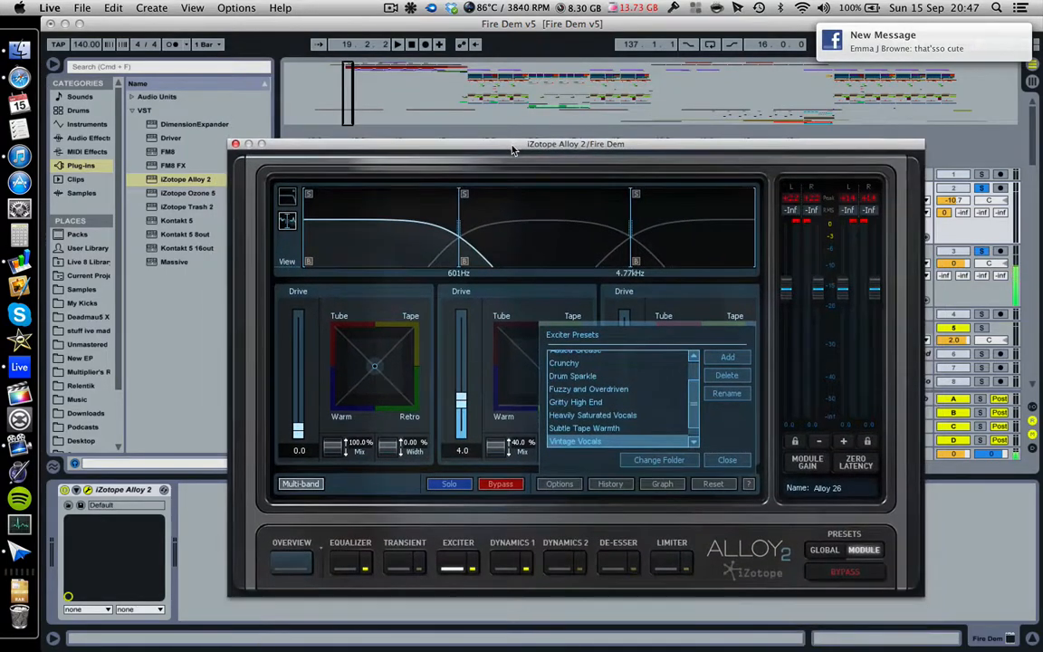
{"action": "left_click", "coordinate": [235, 144]}
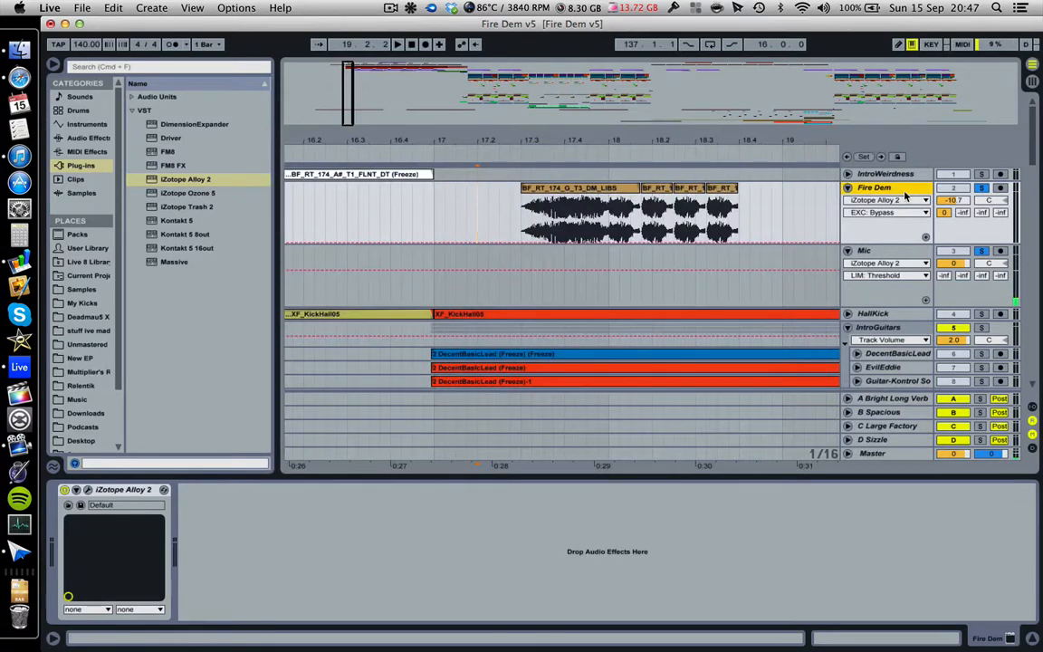
Show the mixer in Session View and display the reverb settings of the A Bright Long Verb return track
{"action": "left_click", "coordinate": [903, 190]}
{"action": "key", "text": "Tab"}
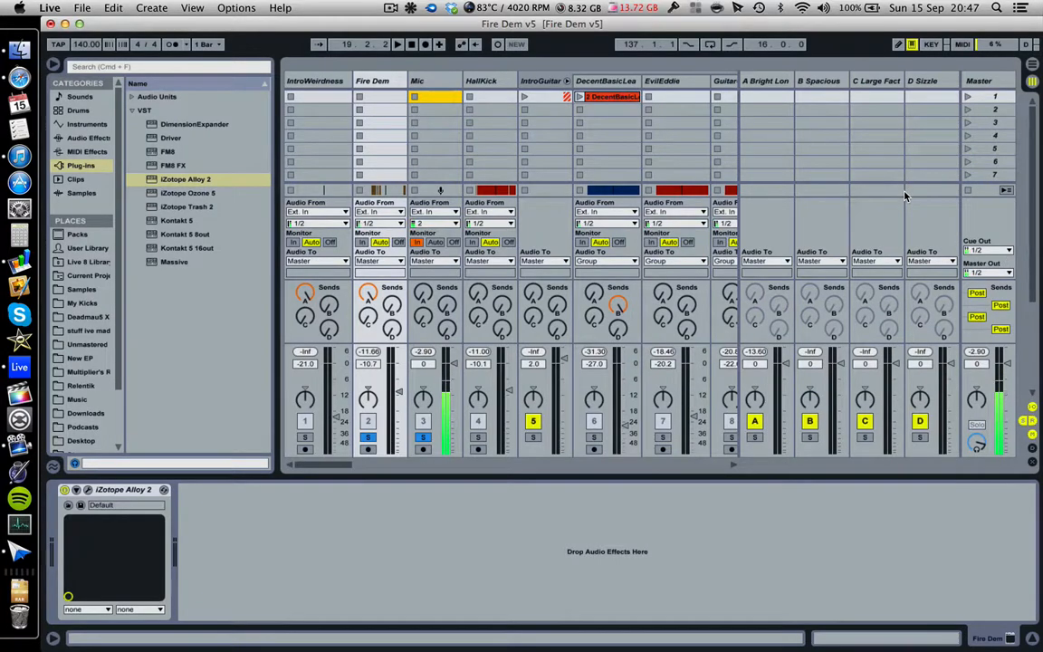
{"action": "left_click", "coordinate": [770, 106]}
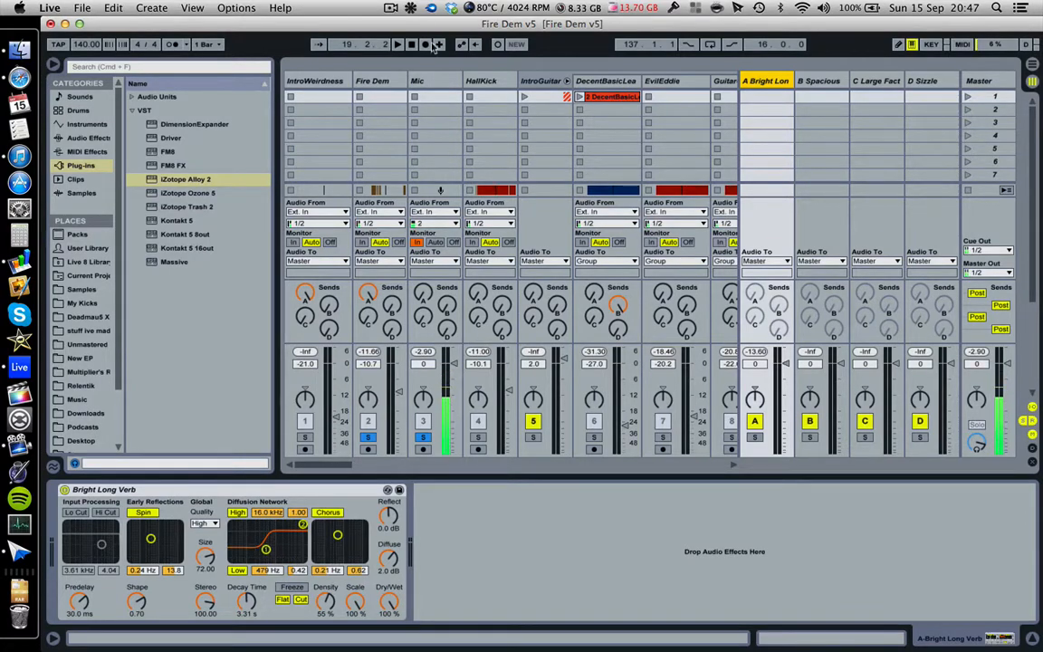
{"action": "left_click", "coordinate": [390, 9]}
{"action": "left_click", "coordinate": [390, 9]}
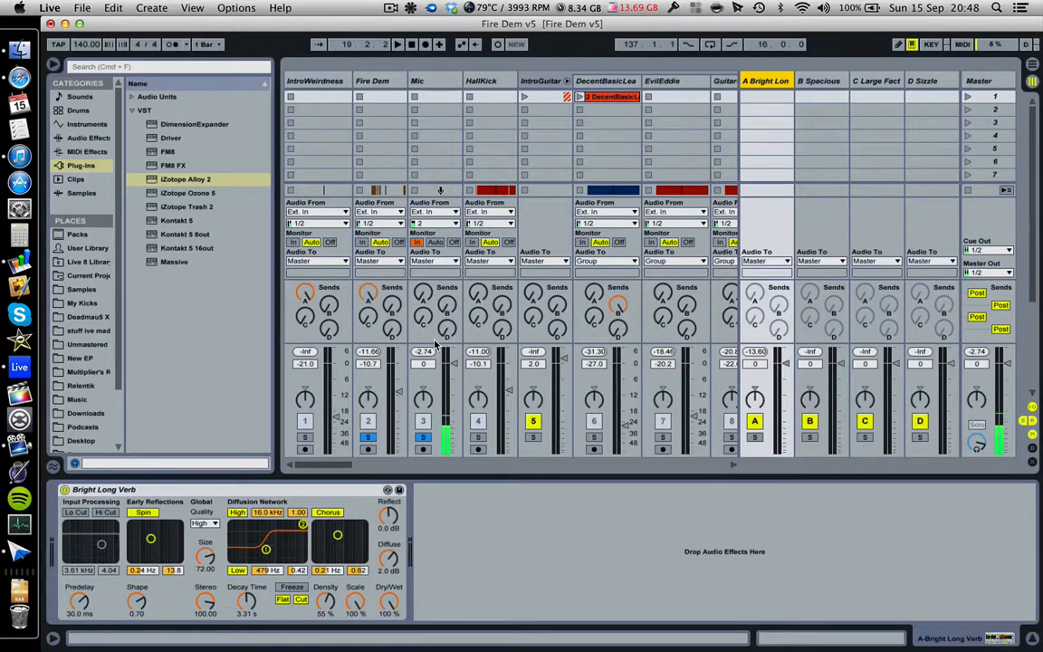
{"action": "left_click", "coordinate": [390, 7]}
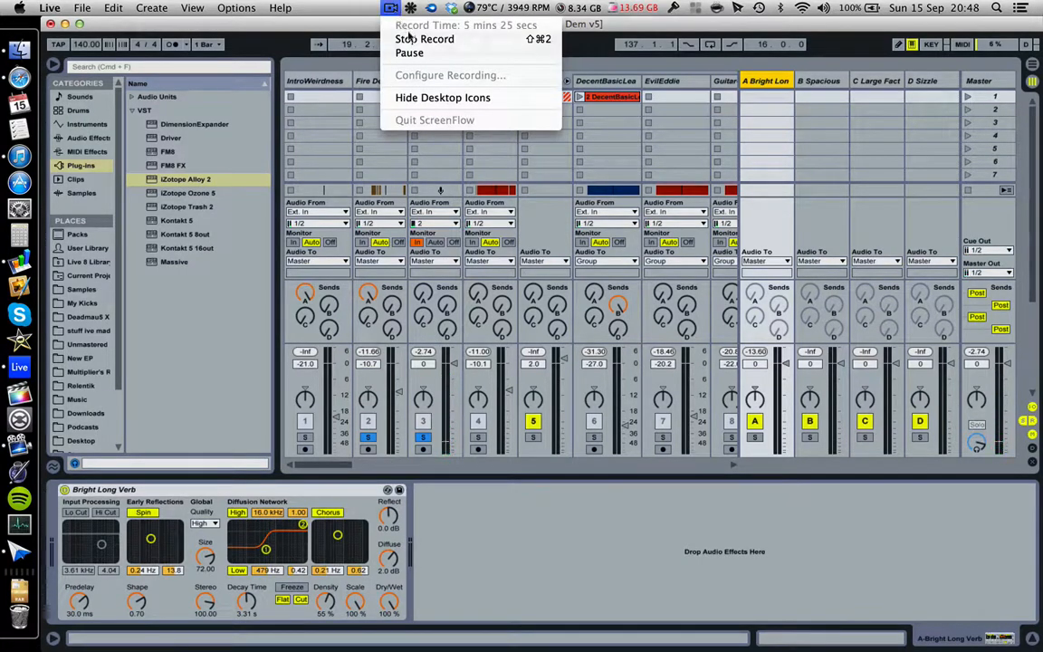